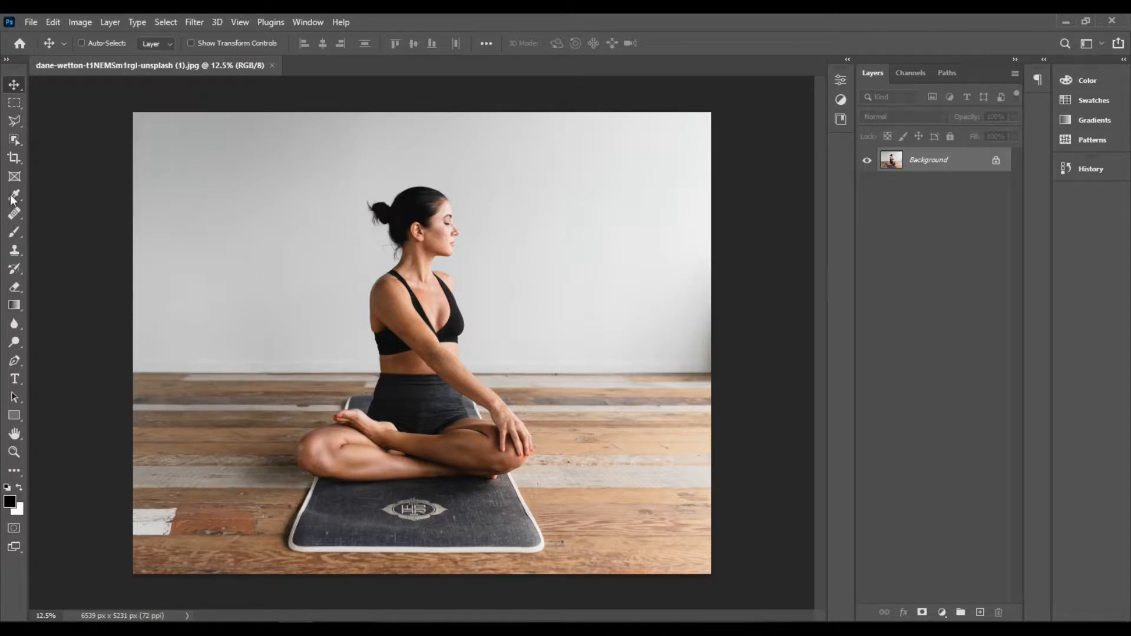
Crop the photo tightly around the woman's head and neck using the 1280 × 720 px, 72 px/in crop preset.
click(14, 160)
click(15, 161)
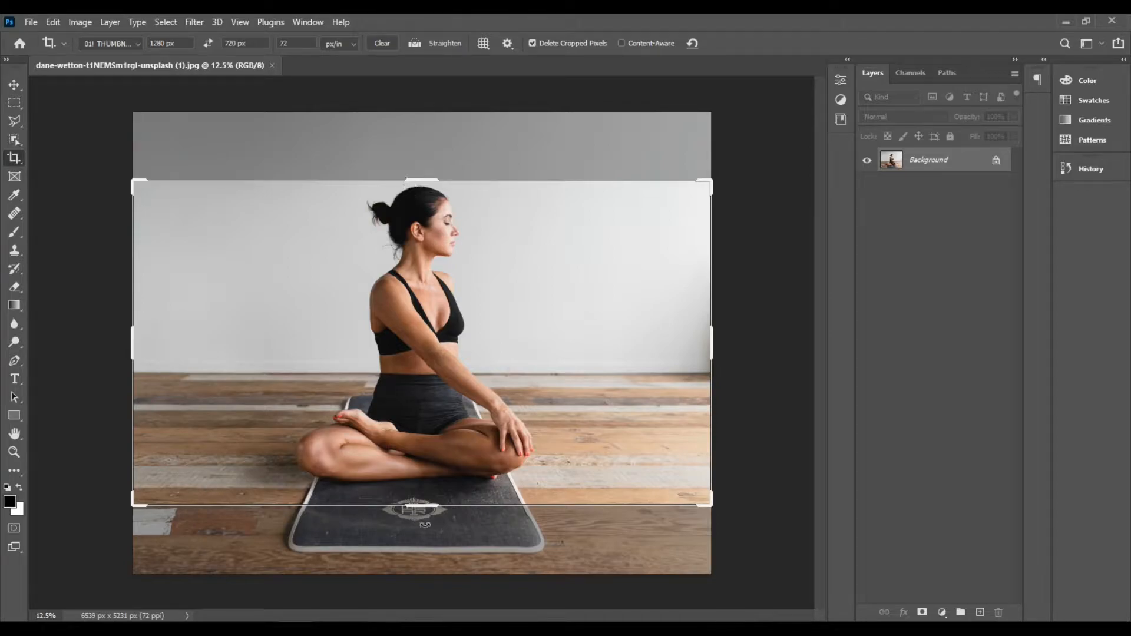
drag(427, 504, 427, 387)
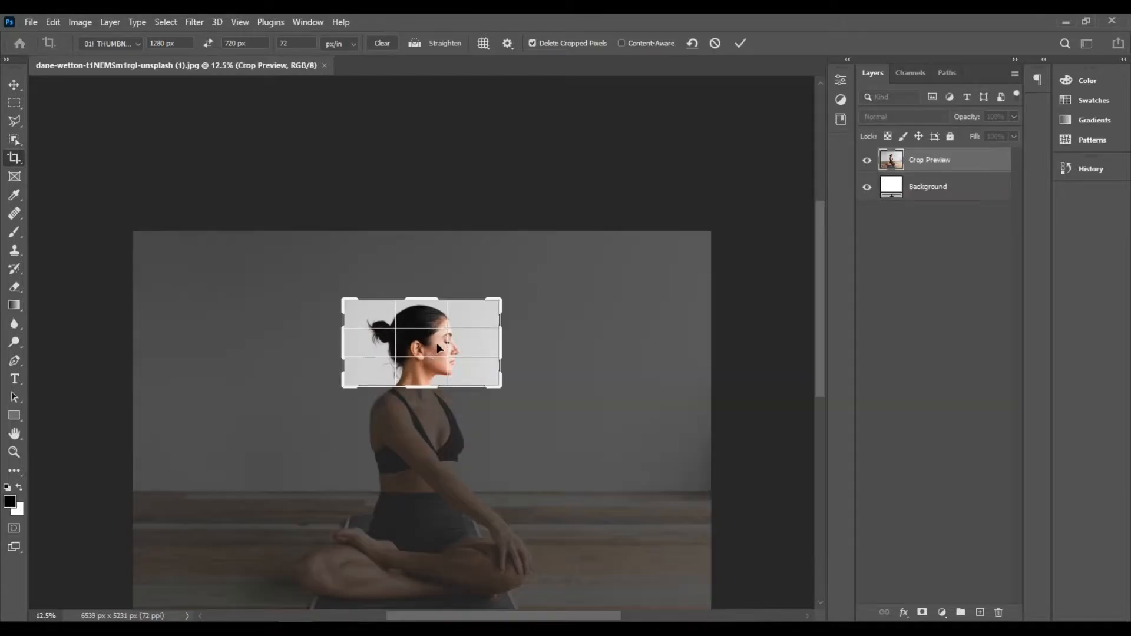
key(Return)
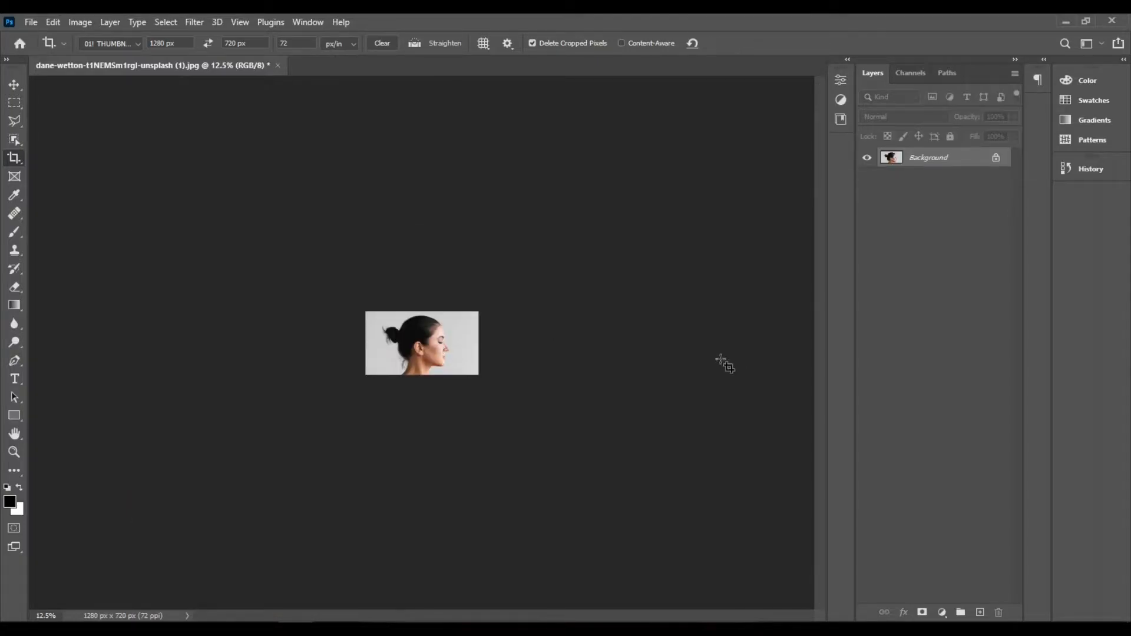
key(ctrl)
key(ctrl+0)
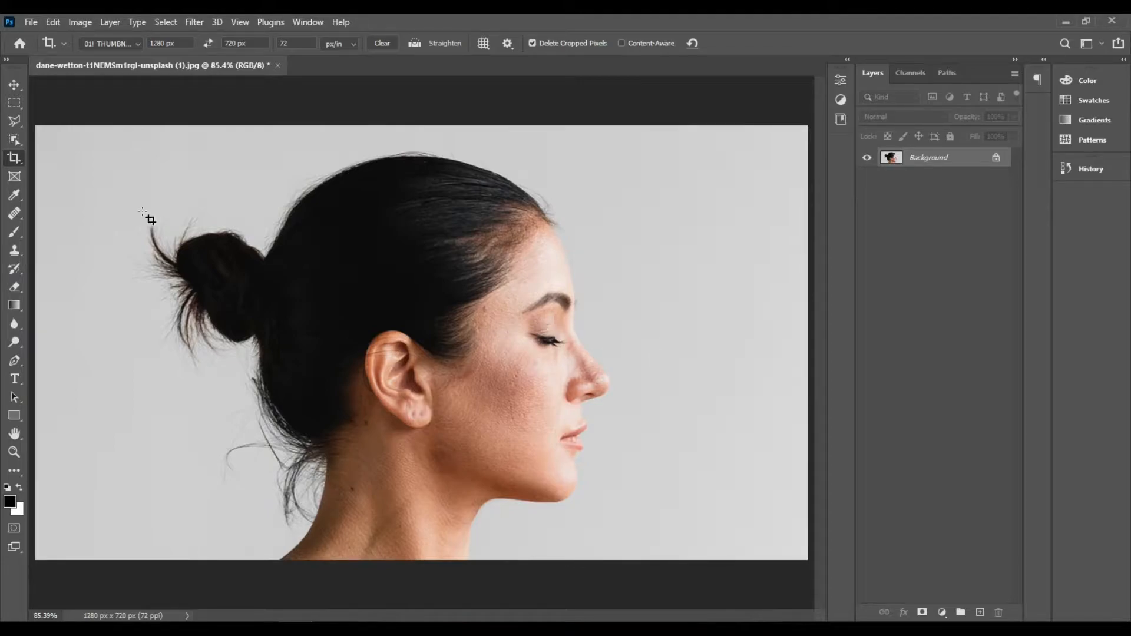
Select the woman automatically with Select Subject and open the selection for refinement in Select and Mask.
click(17, 137)
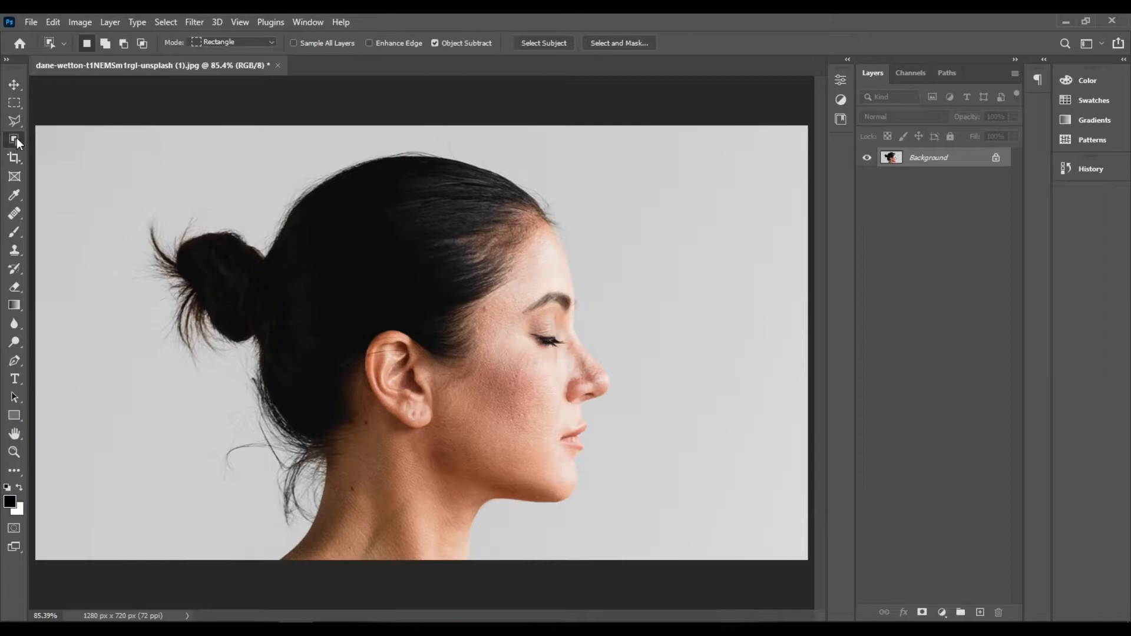
click(566, 44)
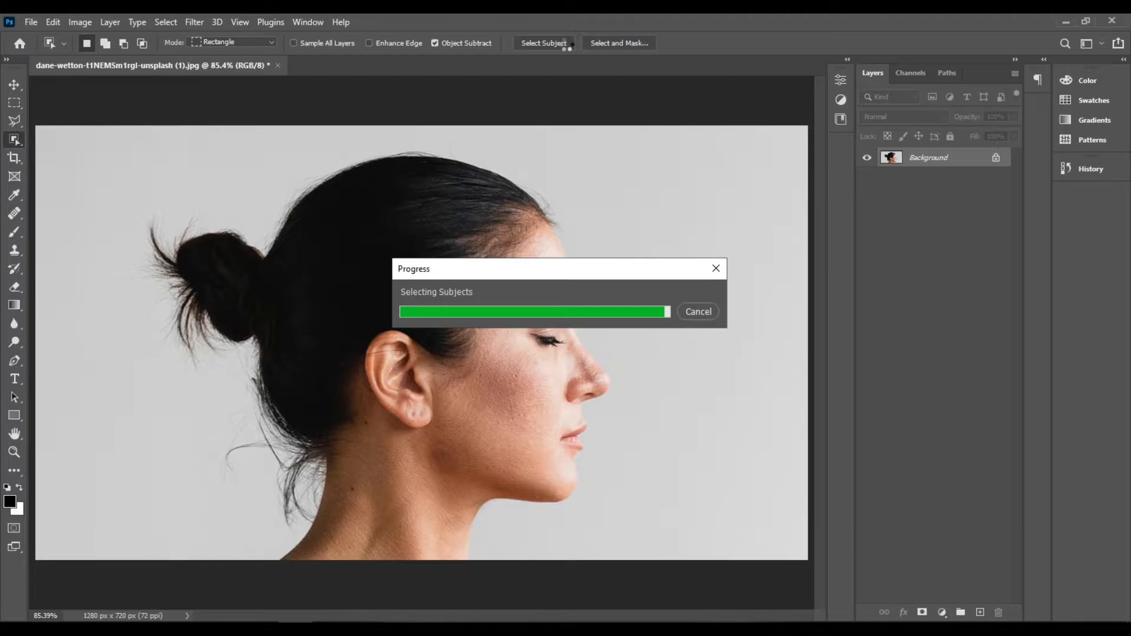
click(615, 46)
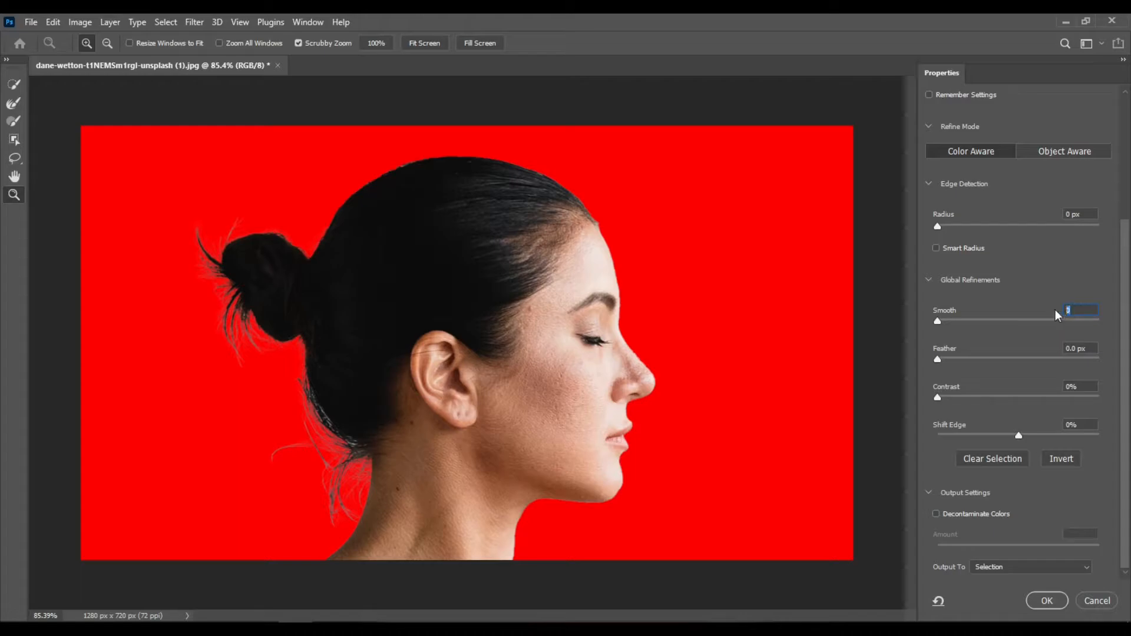
Refine the selection with Smooth 2 and Feather 2.5 px, and output it to a new layer.
text(2)
click(1089, 349)
text(2.5)
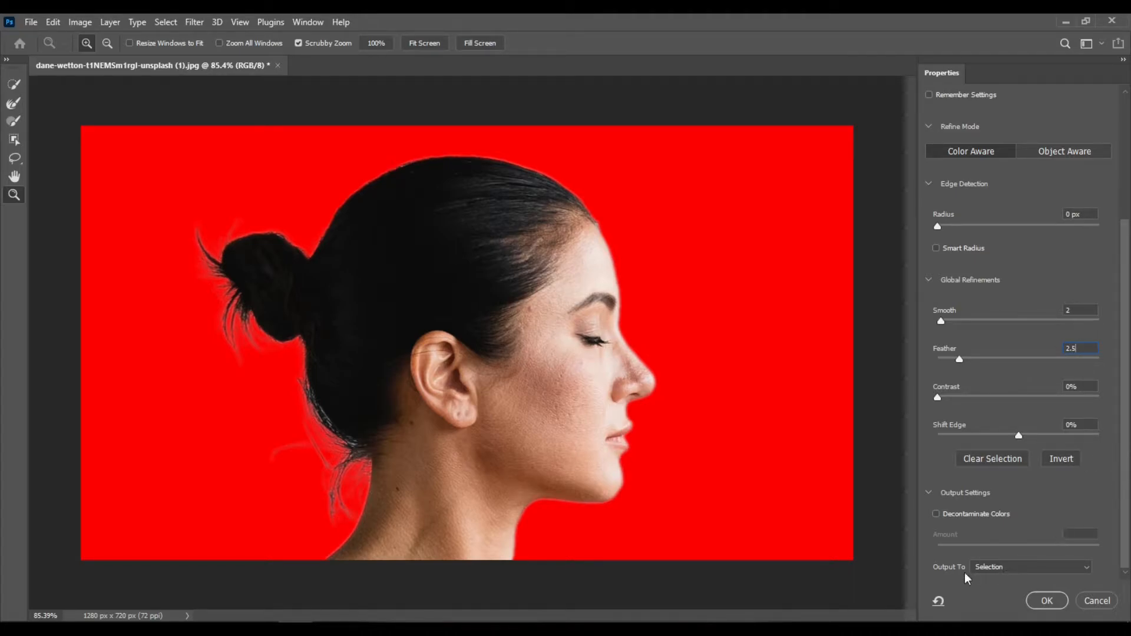
click(1028, 570)
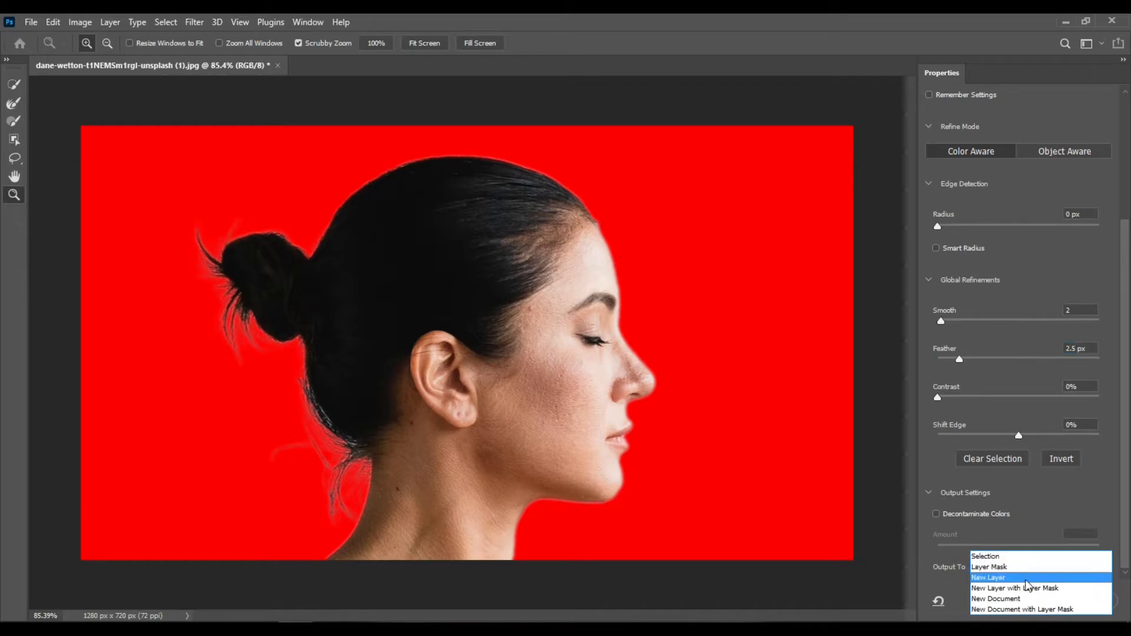
click(1025, 579)
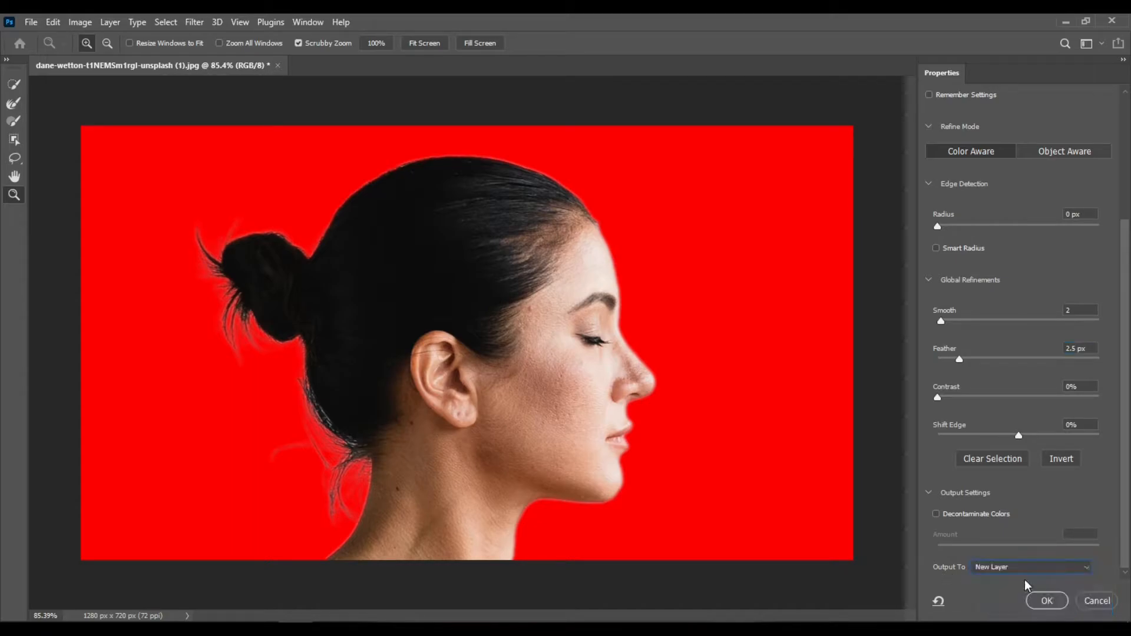
click(1046, 600)
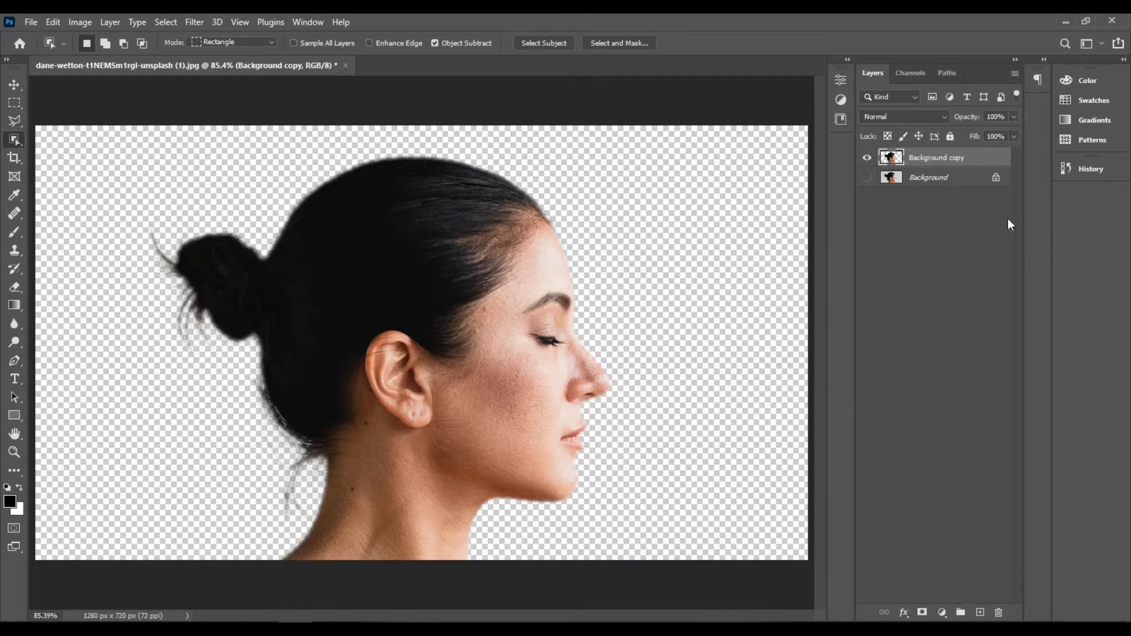
Show the Background layer again and fill it with white.
click(867, 179)
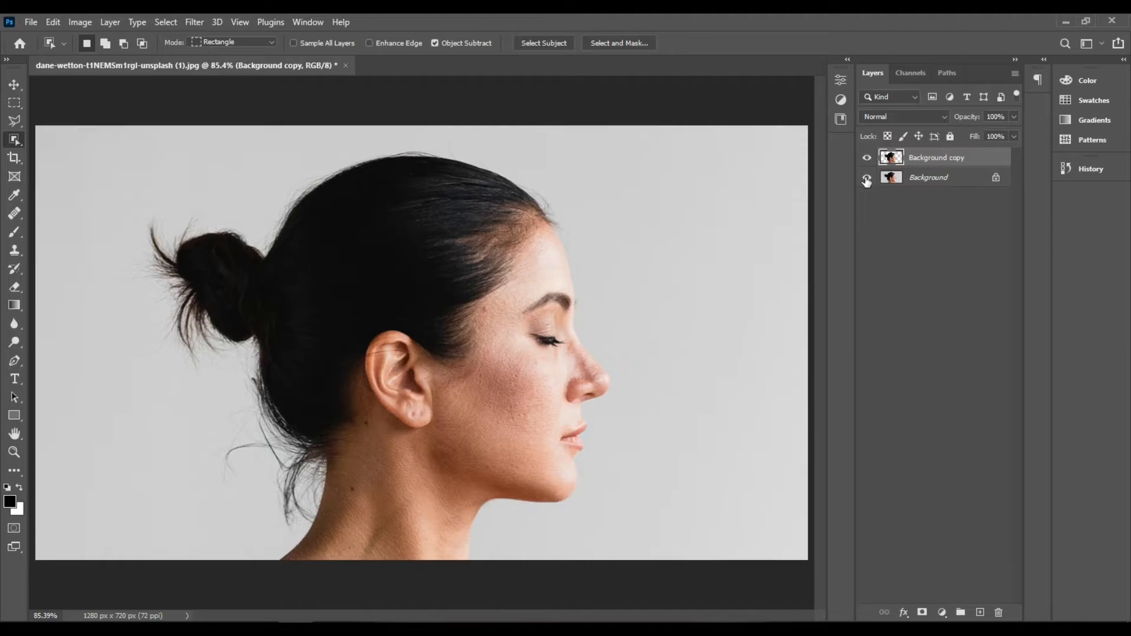
click(936, 180)
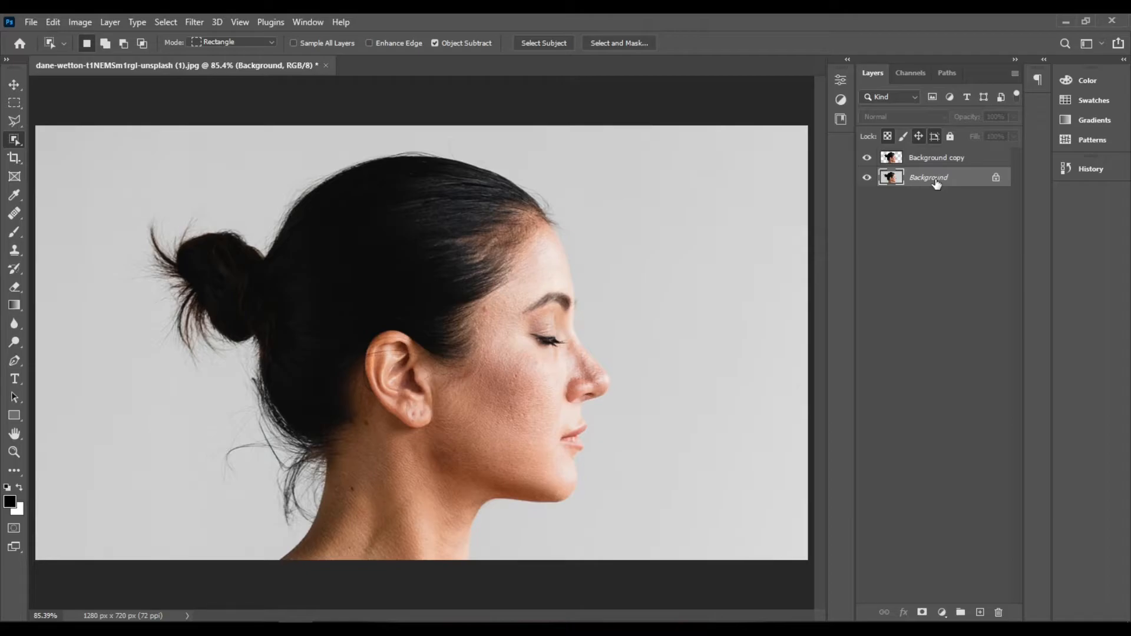
click(55, 23)
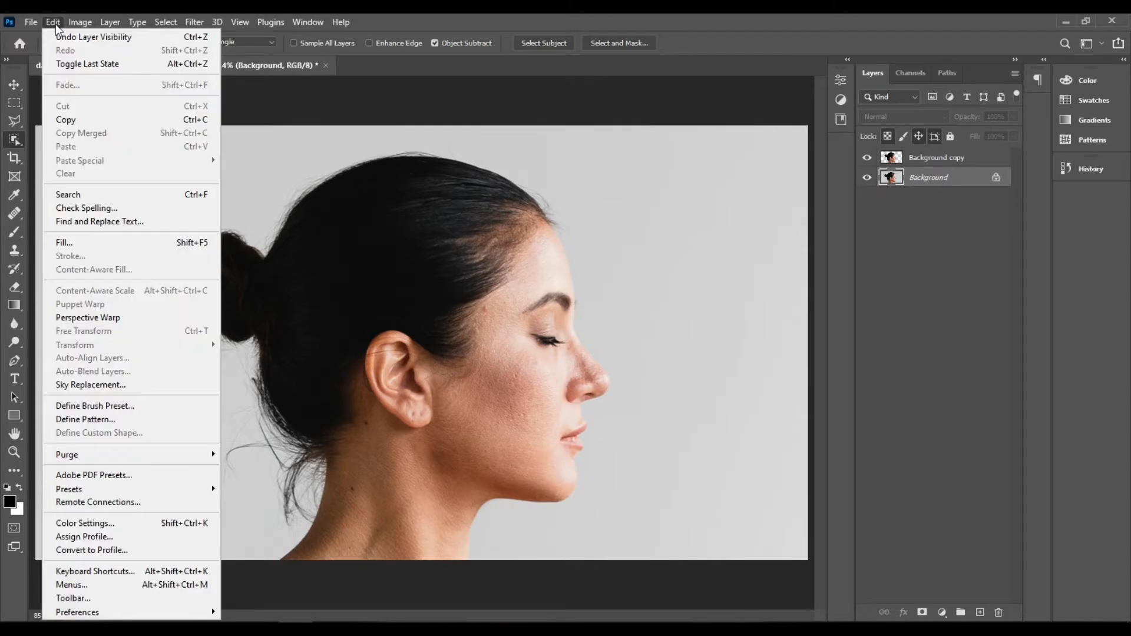
click(151, 245)
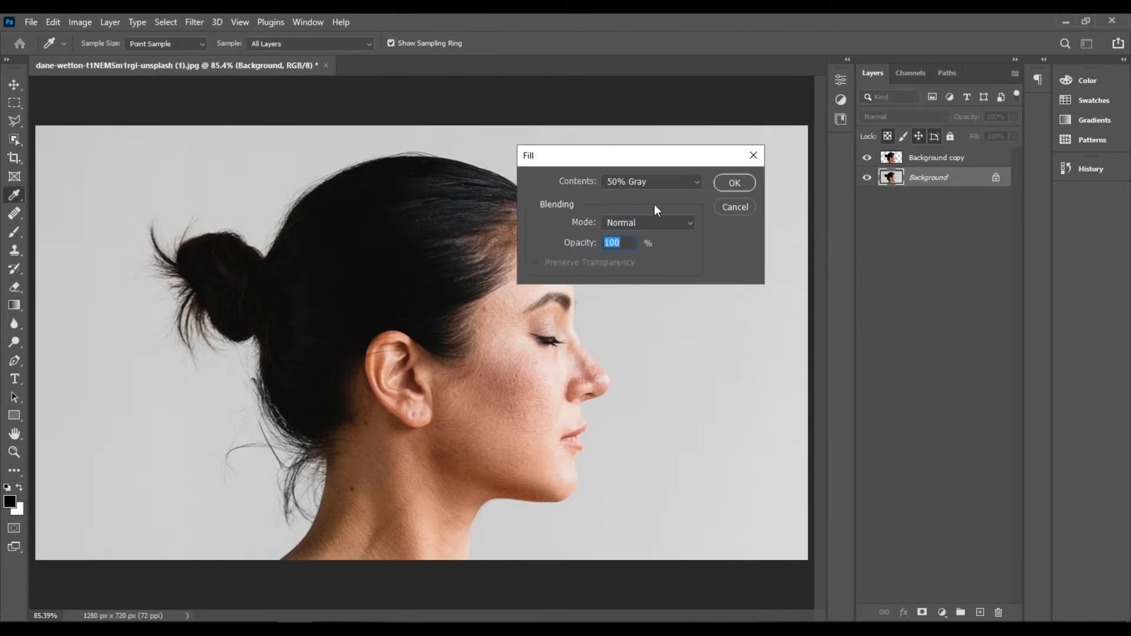
click(671, 183)
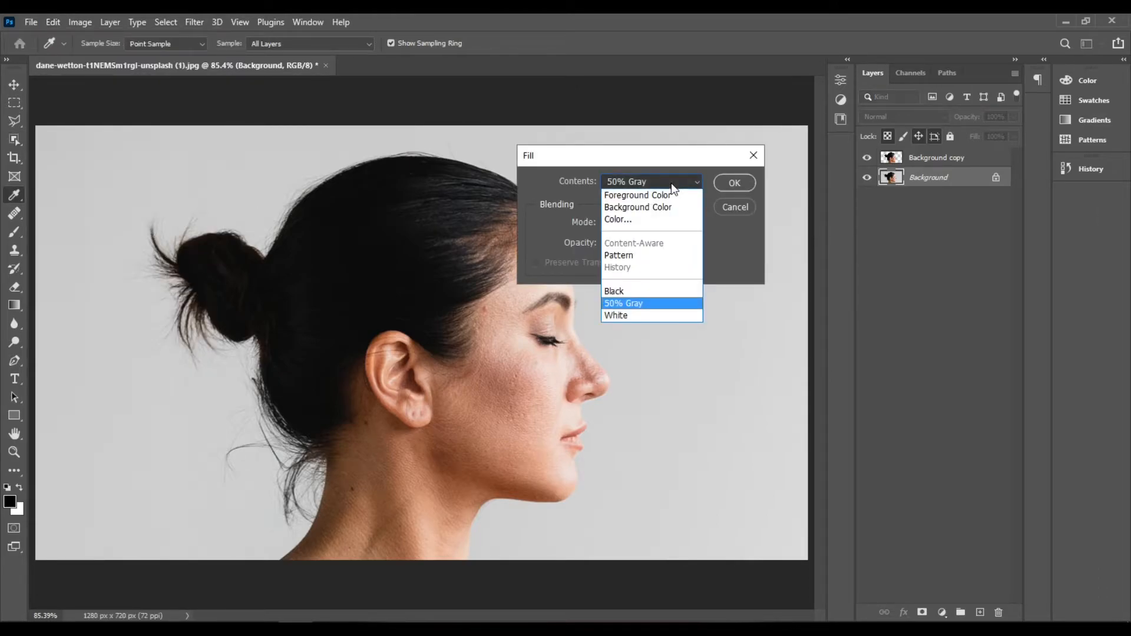
click(652, 316)
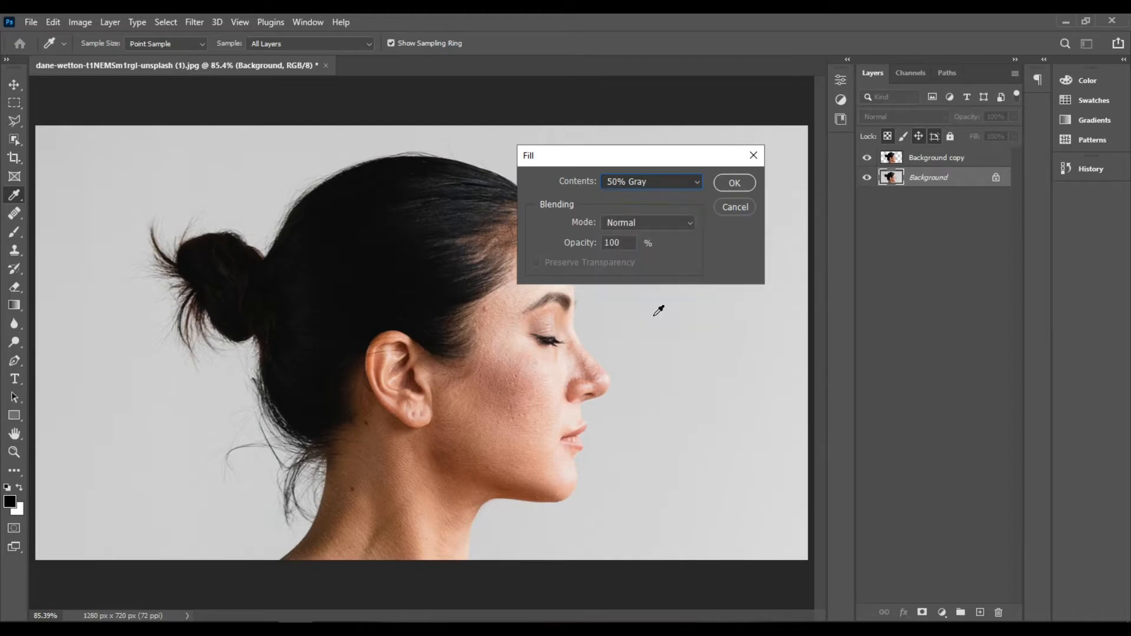
click(750, 182)
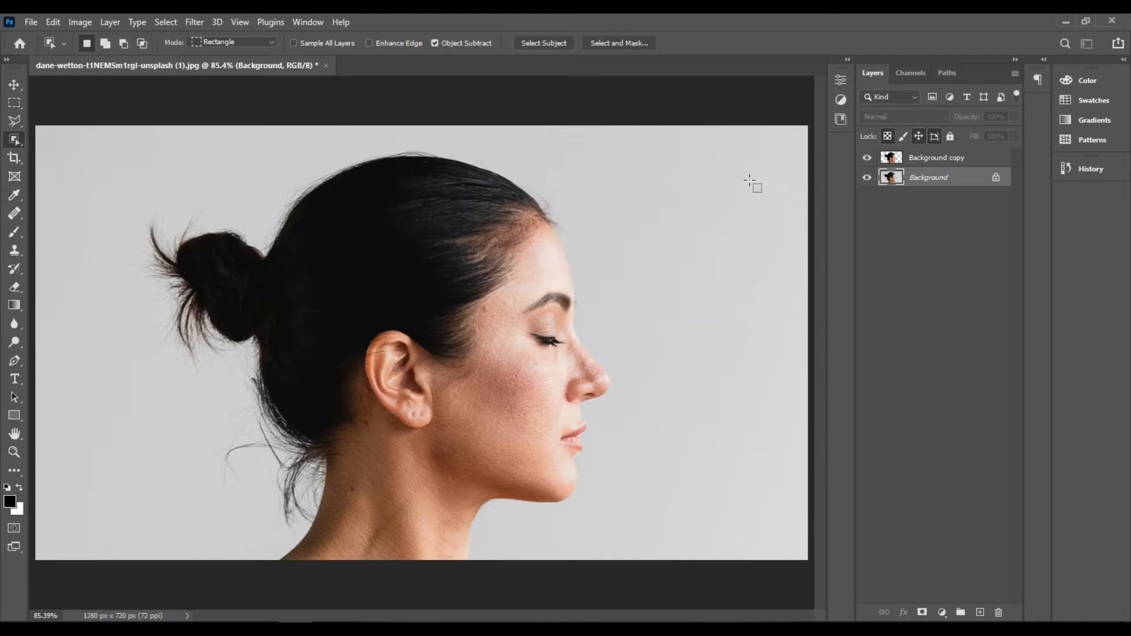
Rename the woman's cut-out layer as girl.
click(946, 161)
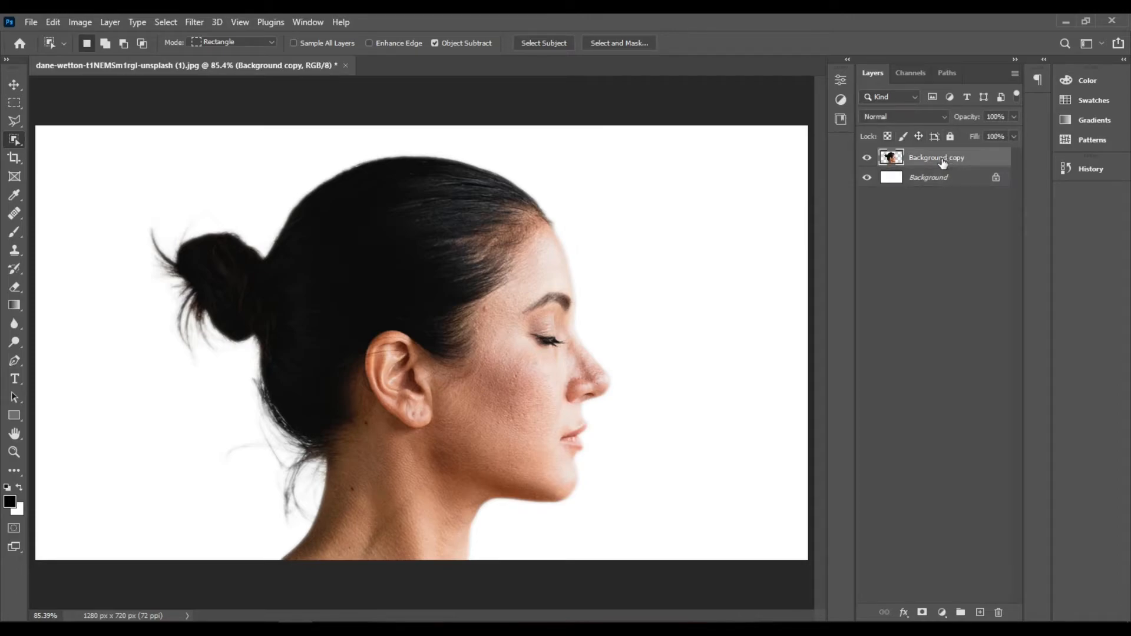
double_click(938, 160)
text(girl)
key(Return)
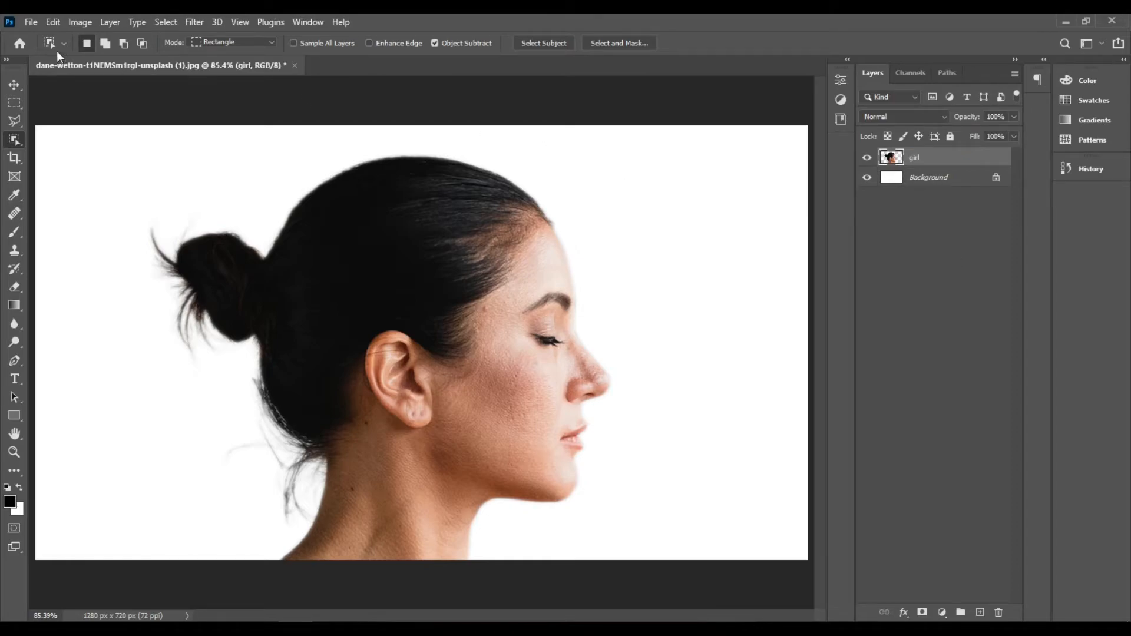
Place the city skyline photo as an embedded layer above the girl layer and set its blend mode to Screen.
click(31, 21)
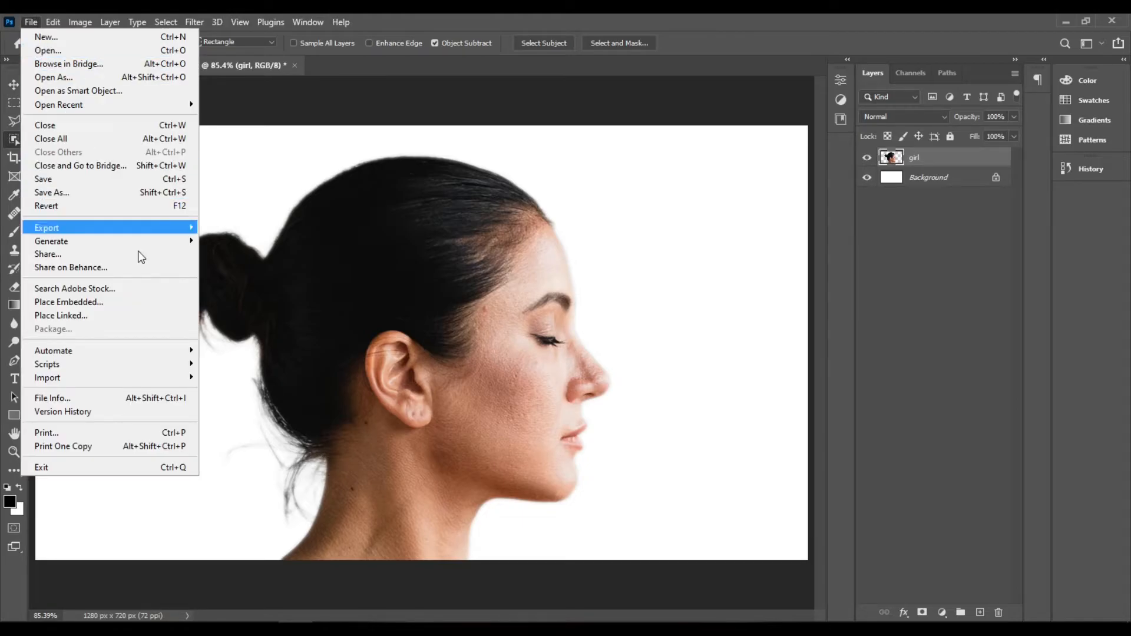
click(155, 302)
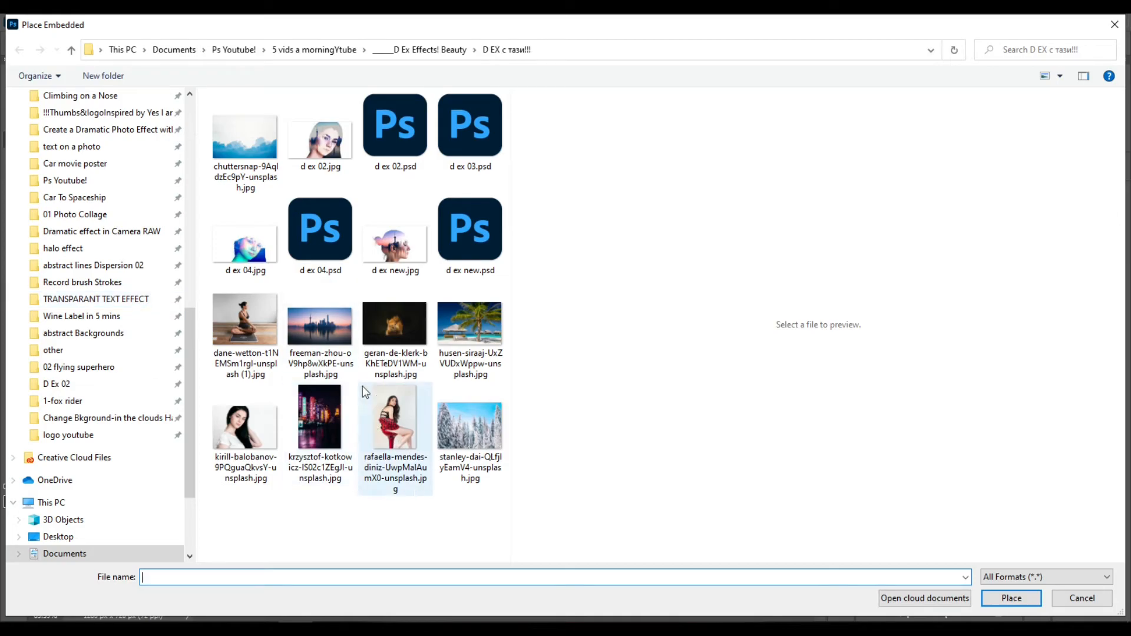
click(339, 343)
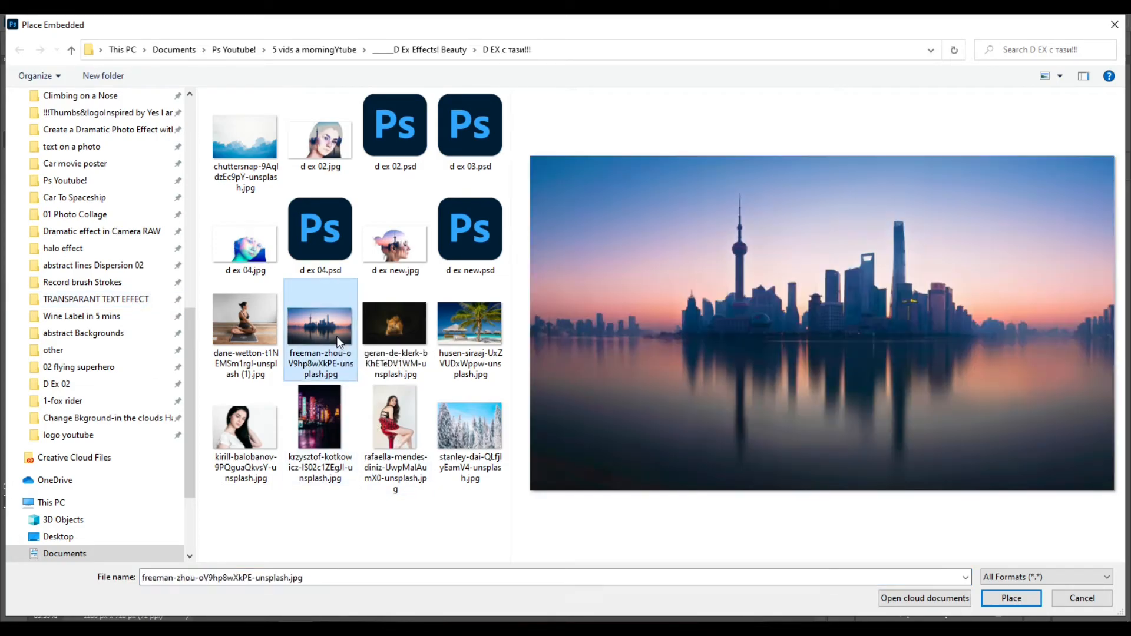
click(1035, 600)
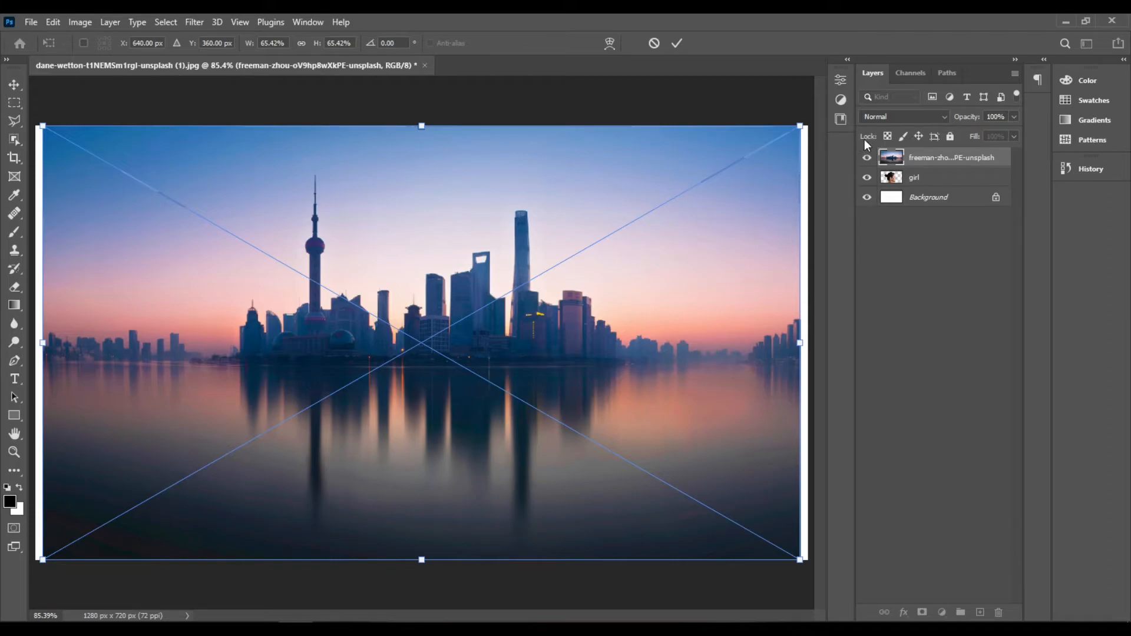
click(907, 118)
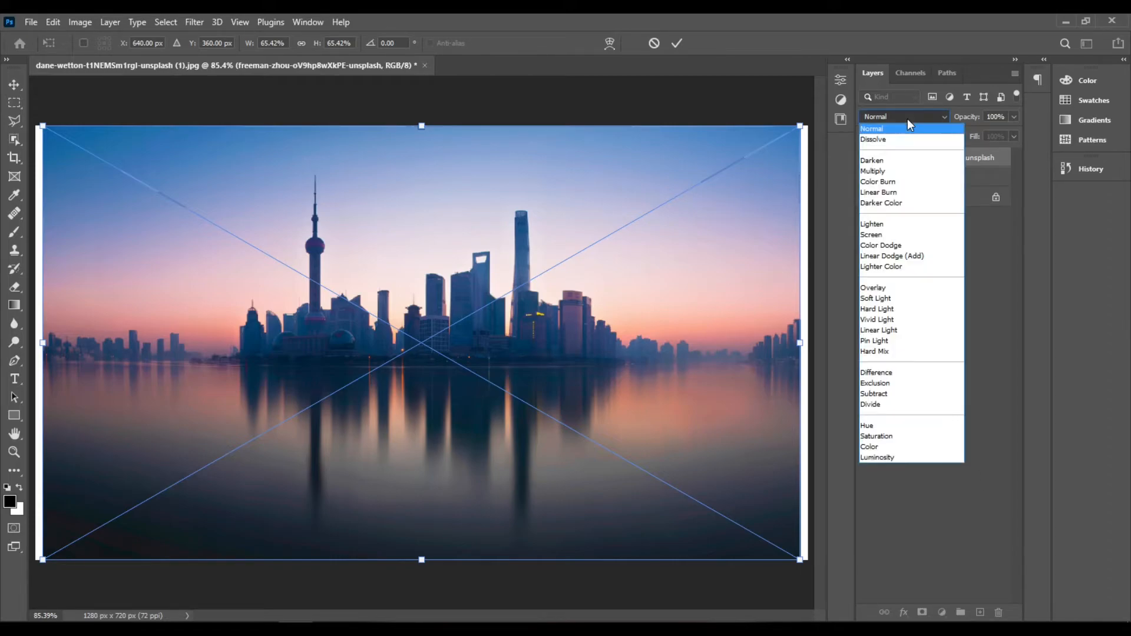
click(922, 236)
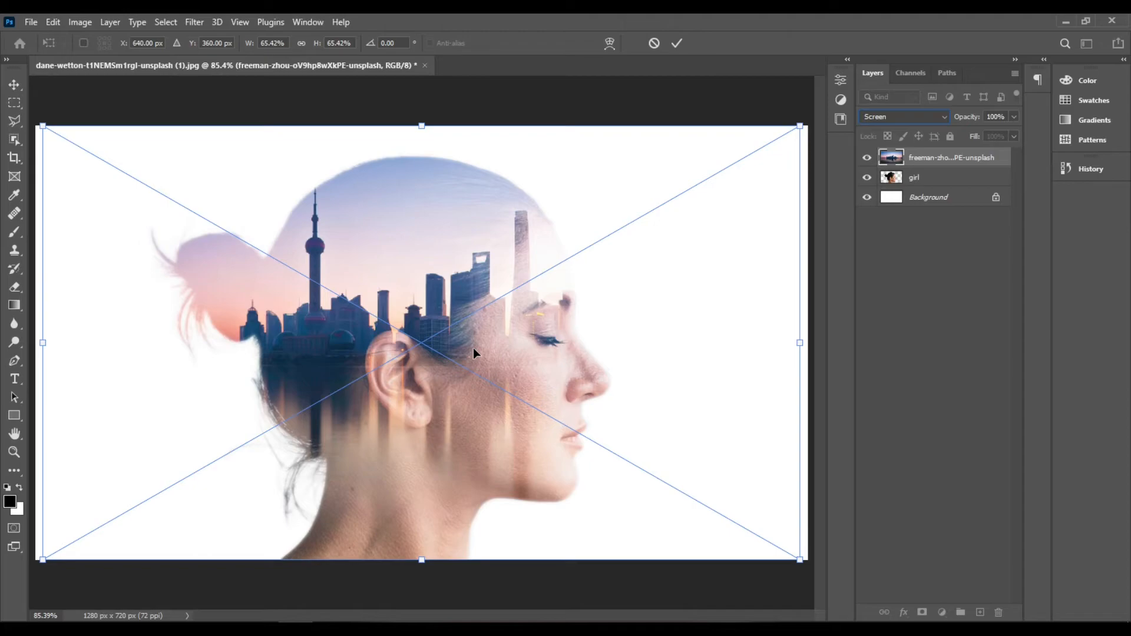
key(Return)
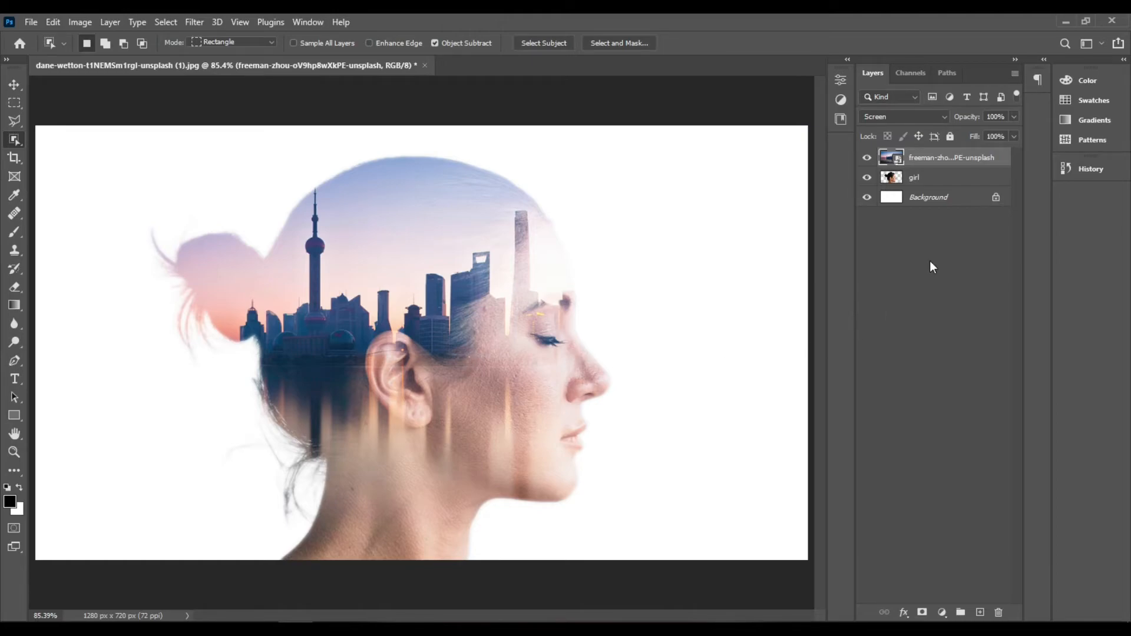
Duplicate the girl layer and toggle the copy's visibility off and on.
click(931, 182)
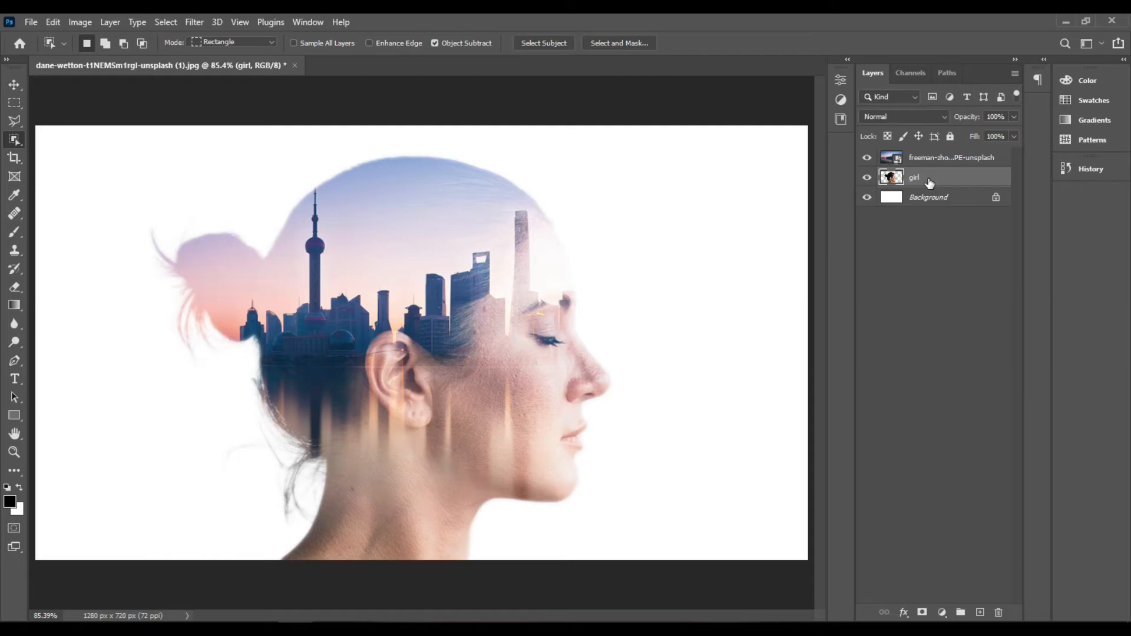
key(ctrl+j)
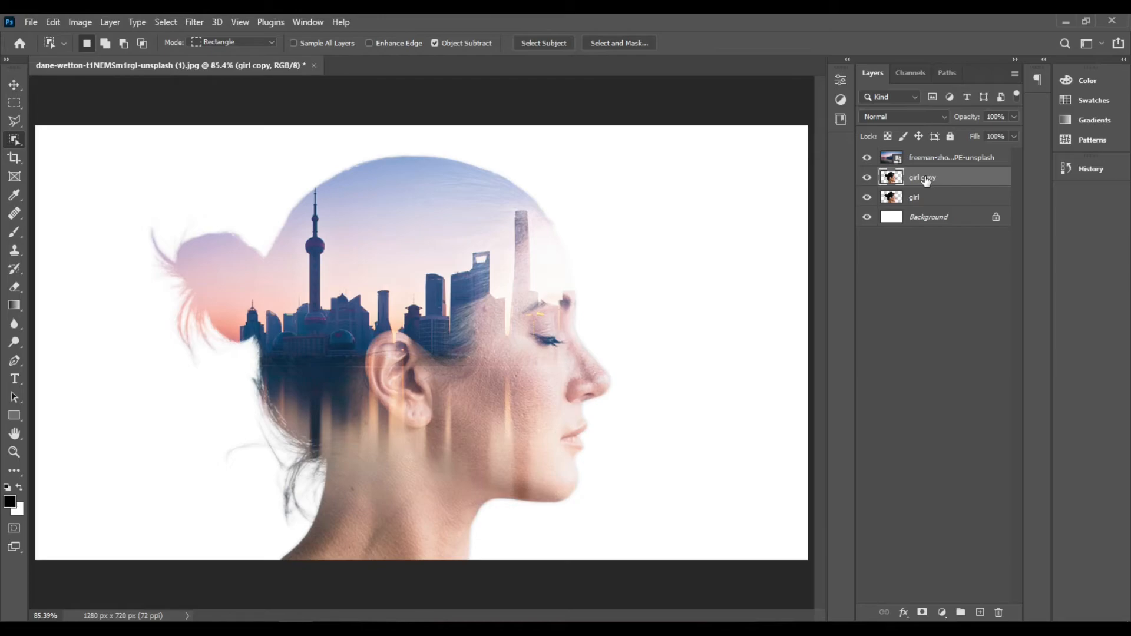
click(866, 182)
click(866, 180)
Add a Levels adjustment layer with the Midtones Darker preset above the skyline layer and duplicate it.
click(973, 159)
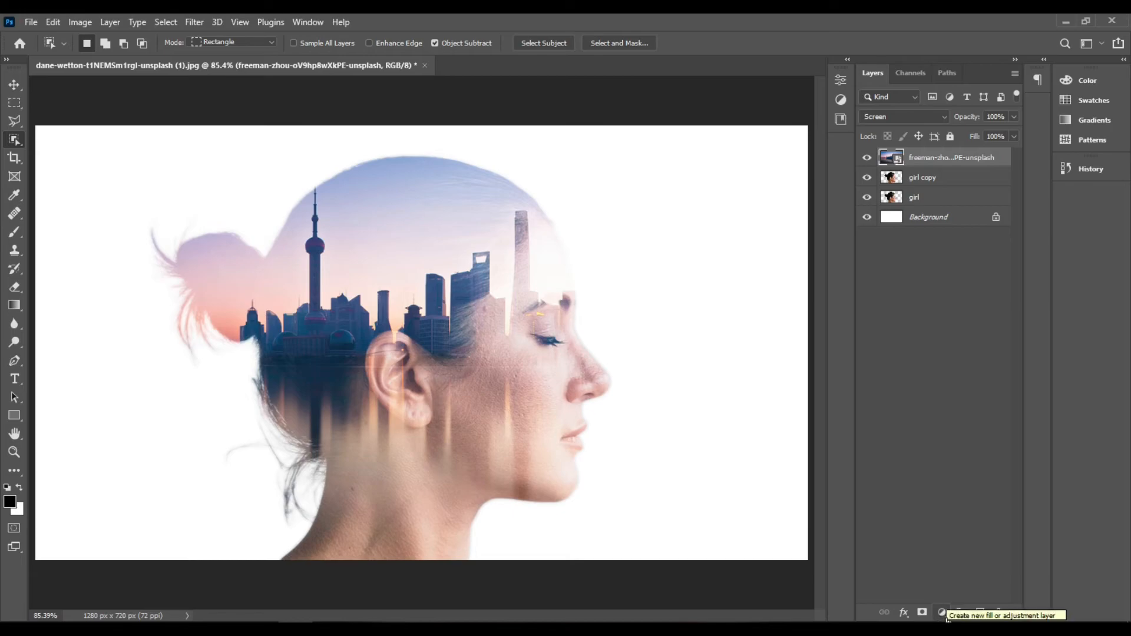
click(943, 614)
click(963, 425)
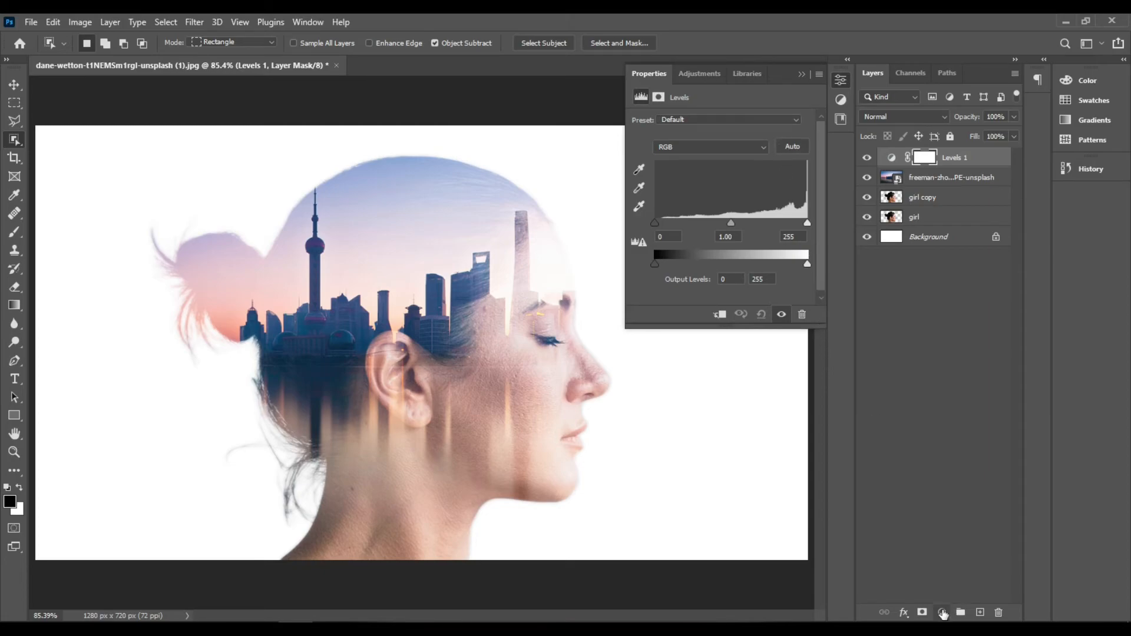
click(942, 613)
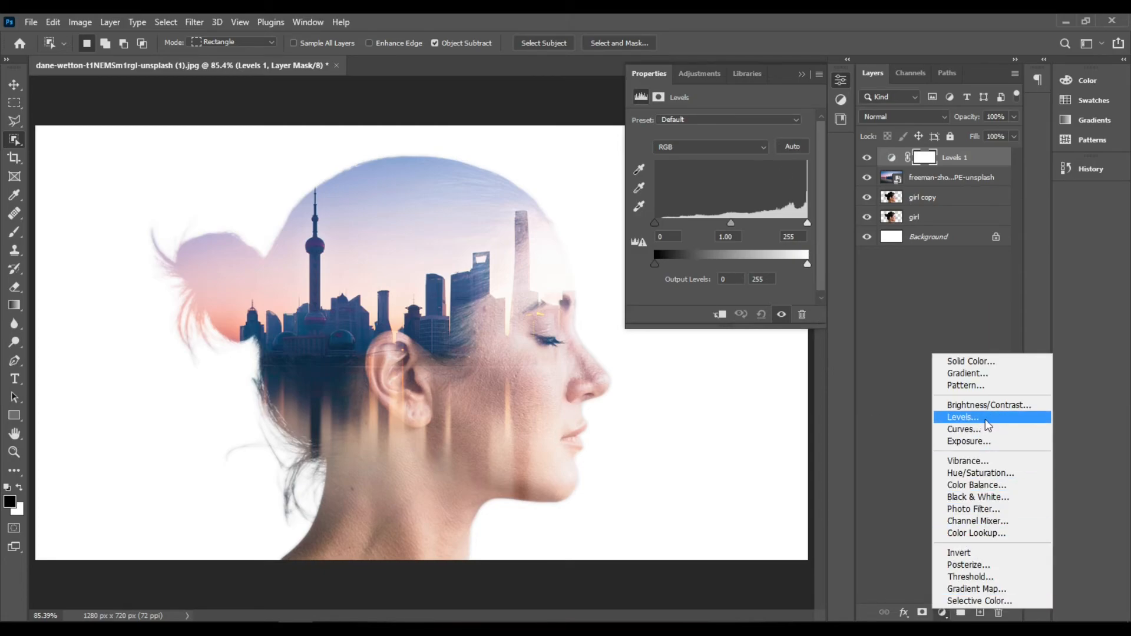
click(718, 131)
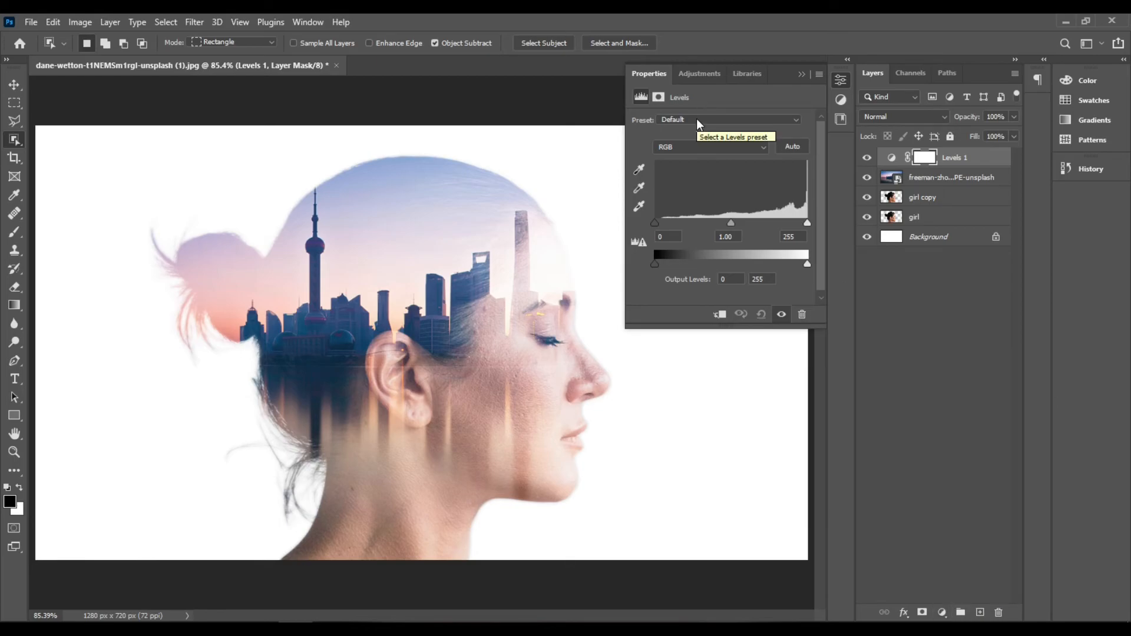
click(696, 119)
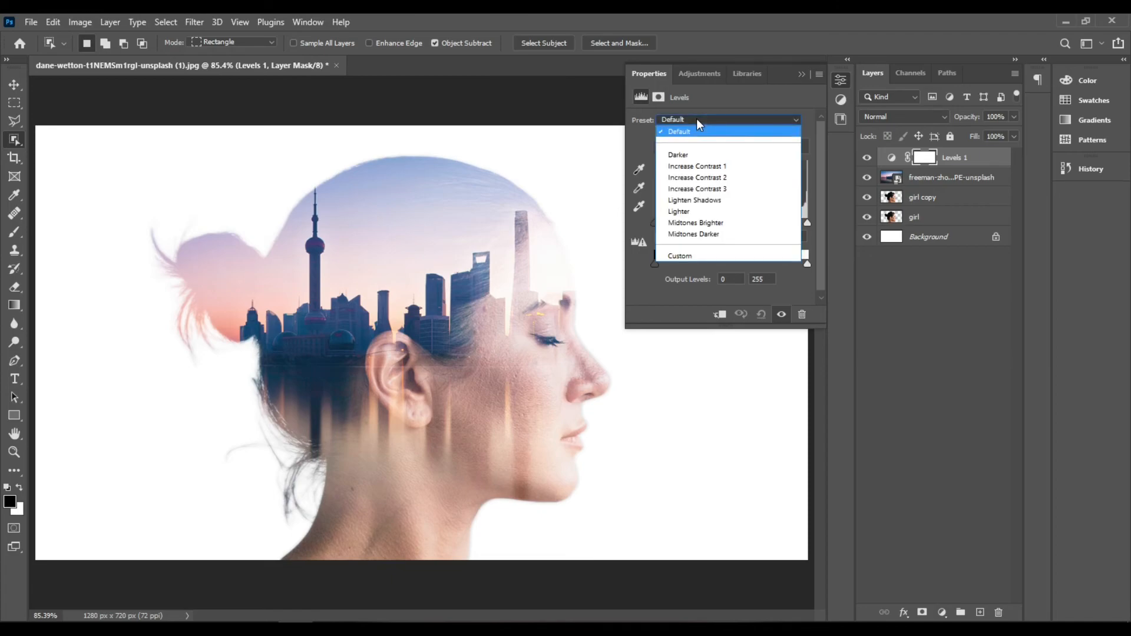
click(747, 234)
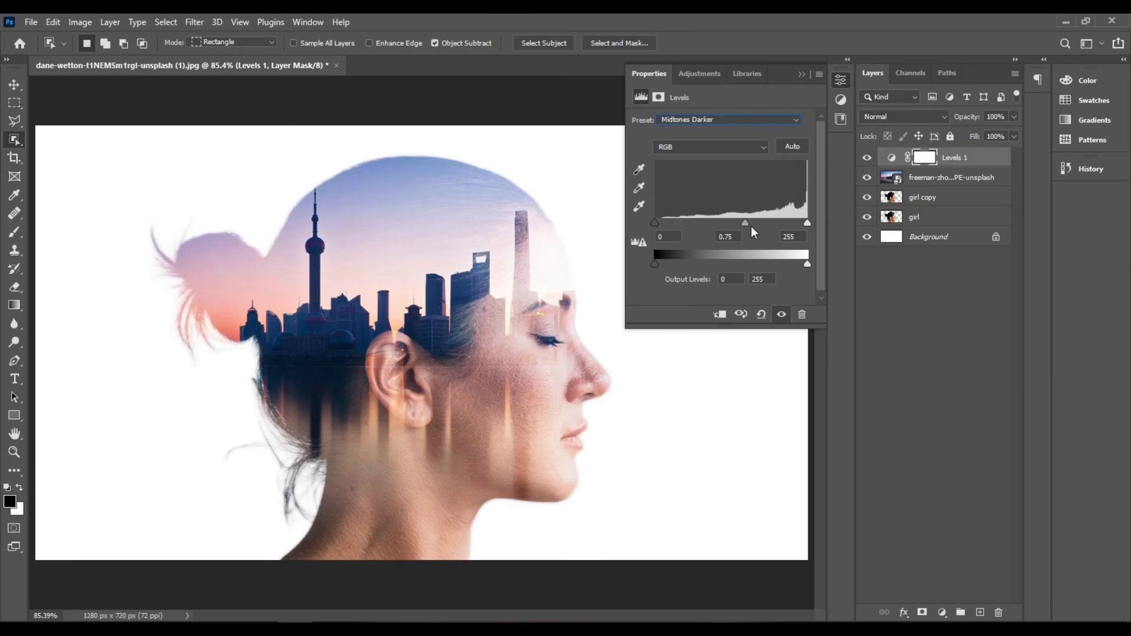
key(ctrl+j)
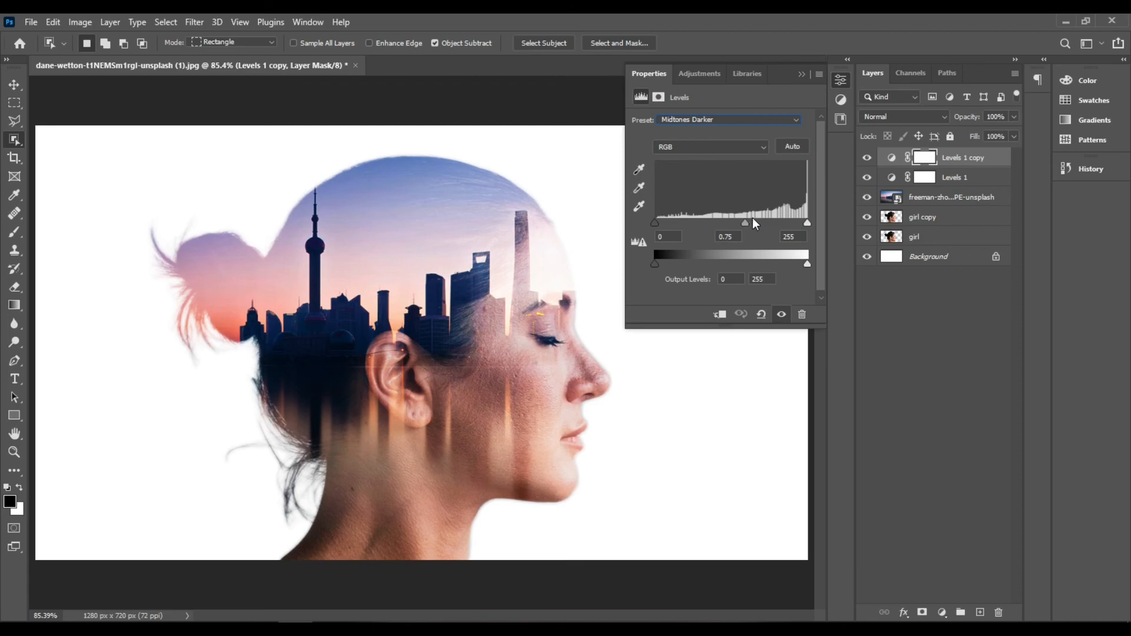
click(801, 75)
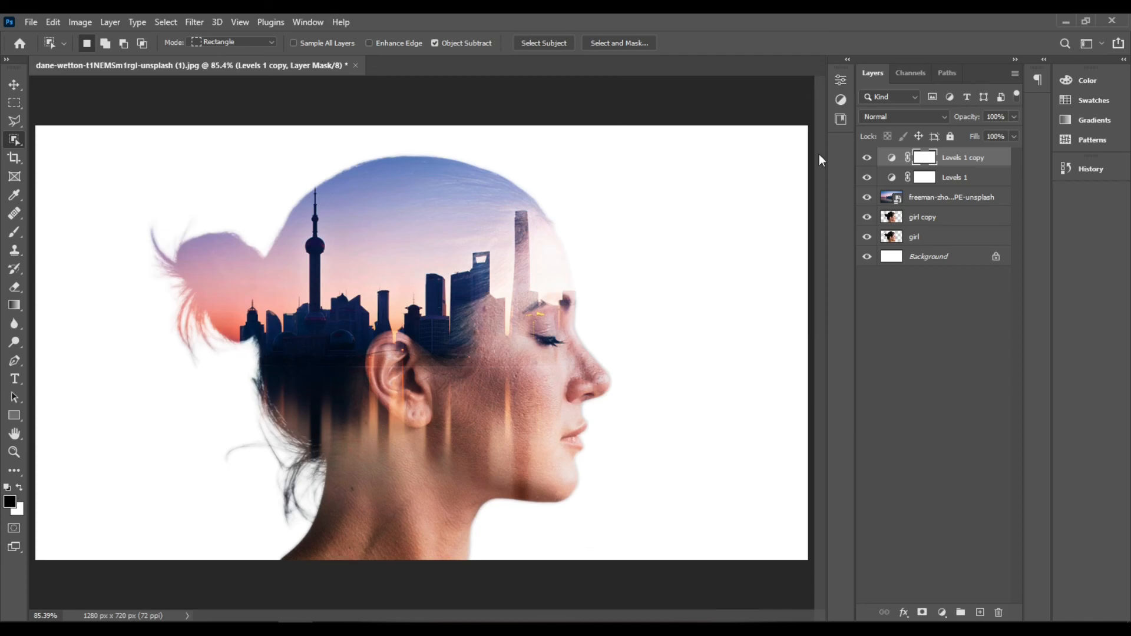